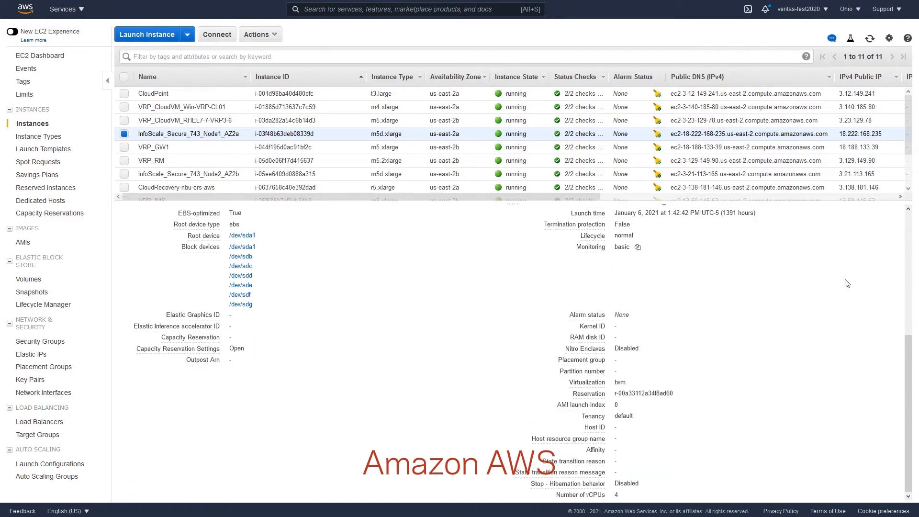
Review the description details of the InfoScale_Secure_743_Node1_AZ2a and InfoScale_Secure_743_Node2_AZ2b instances
scroll(846, 283, up, 6)
scroll(847, 284, up, 3)
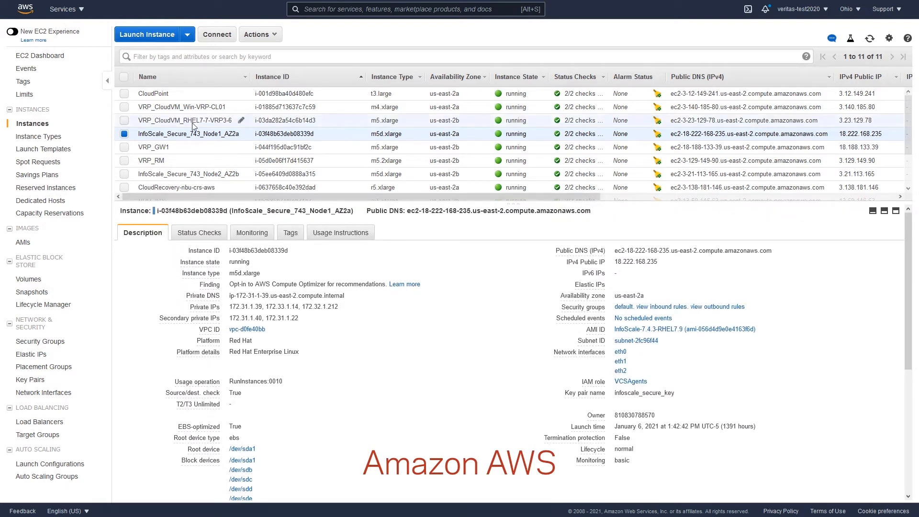
click(173, 176)
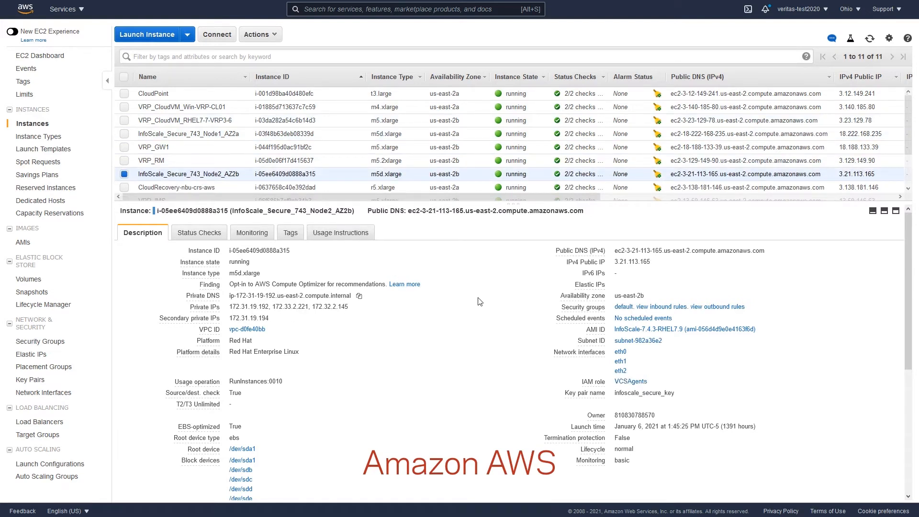
scroll(480, 302, down, 2)
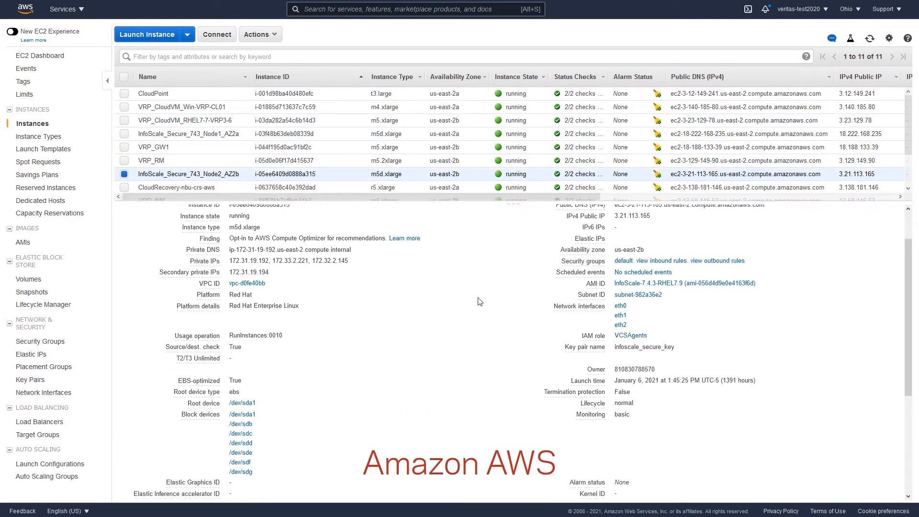
scroll(480, 301, down, 4)
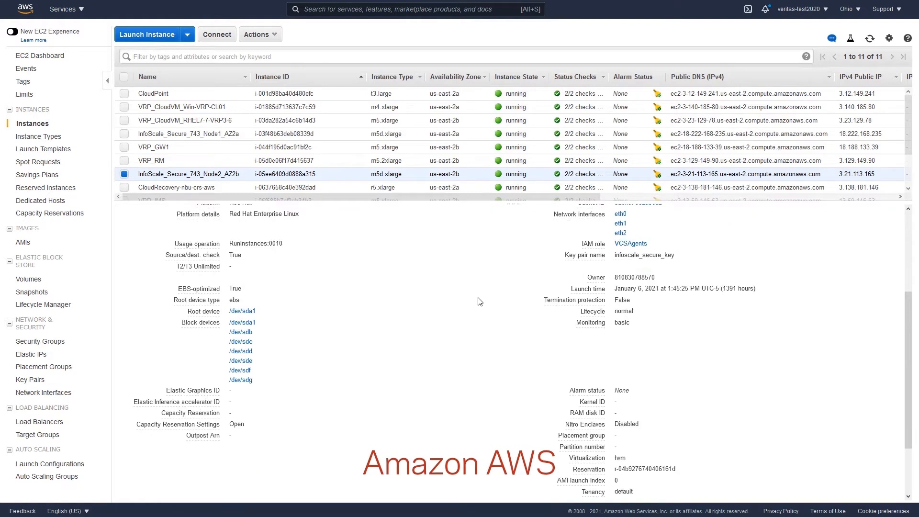
scroll(479, 302, down, 3)
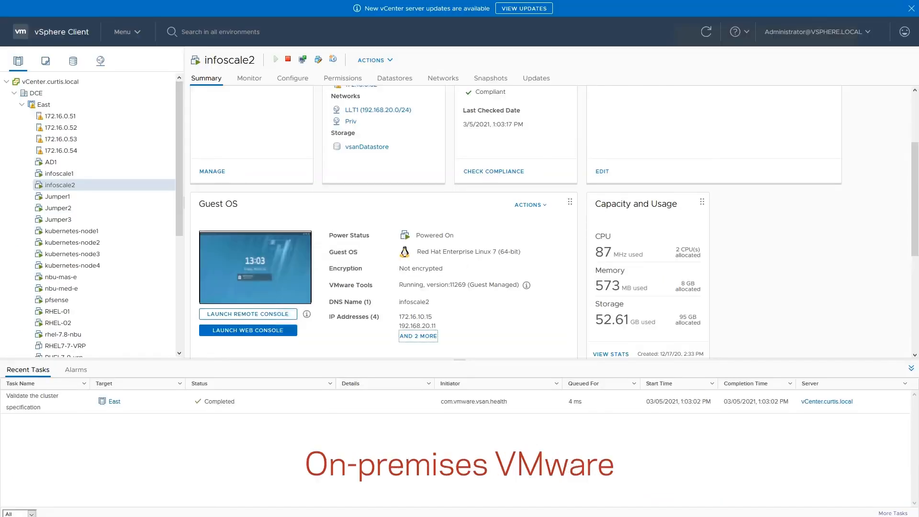
Switch to vSphere Client and review the summary details of the infoscale1 and infoscale2 virtual machines
click(76, 174)
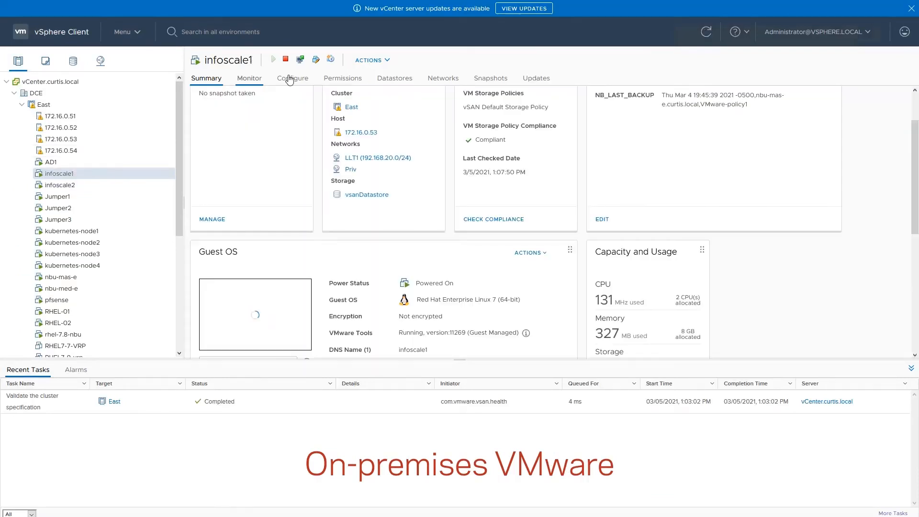
scroll(415, 210, up, 3)
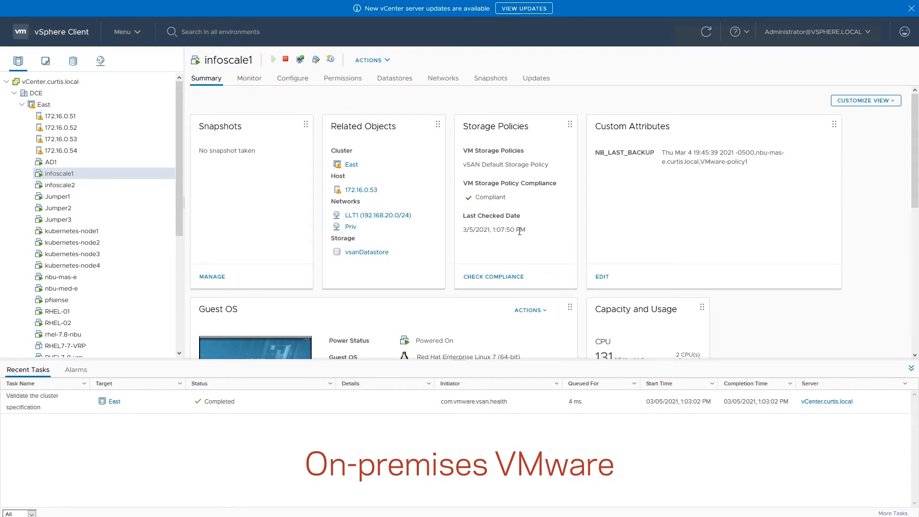
scroll(516, 230, down, 3)
scroll(519, 235, down, 5)
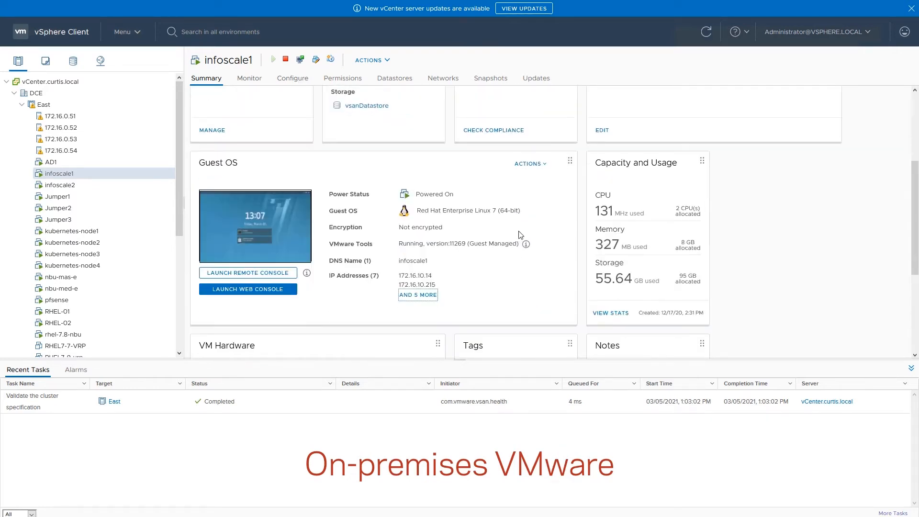
scroll(520, 235, down, 1)
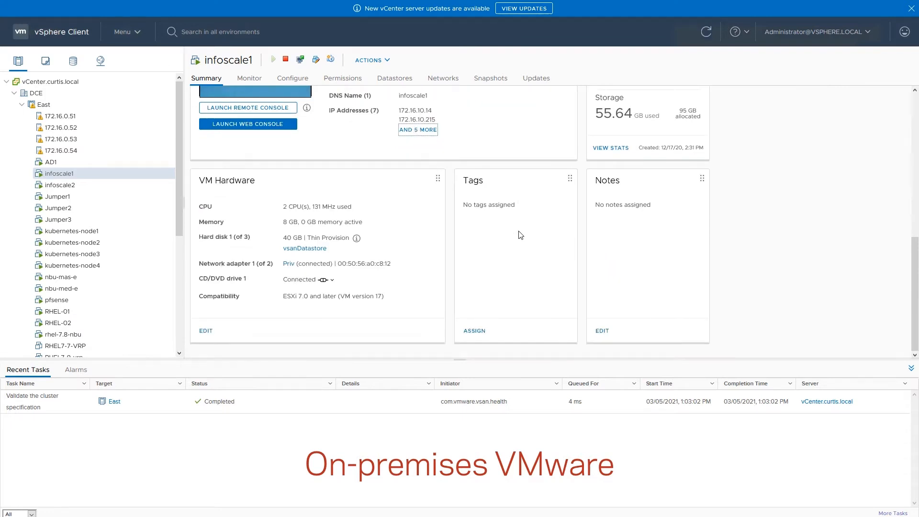
click(61, 186)
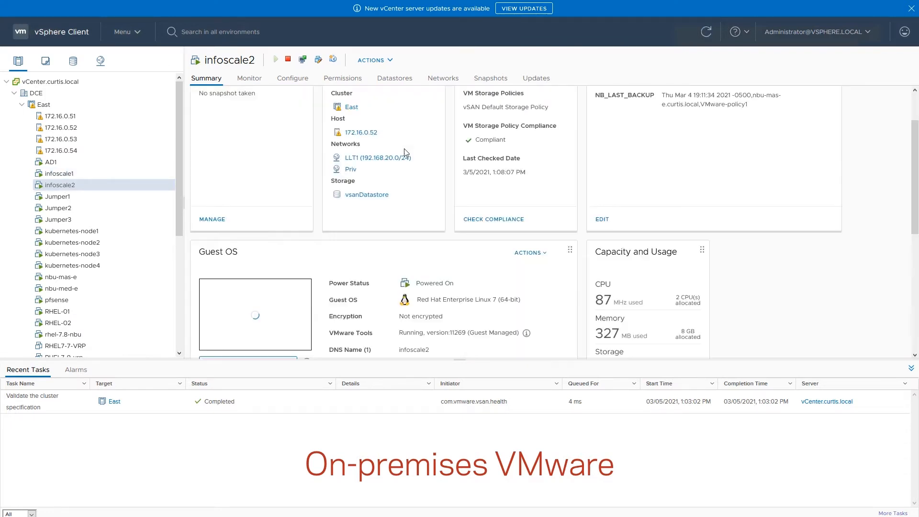
scroll(400, 149, up, 2)
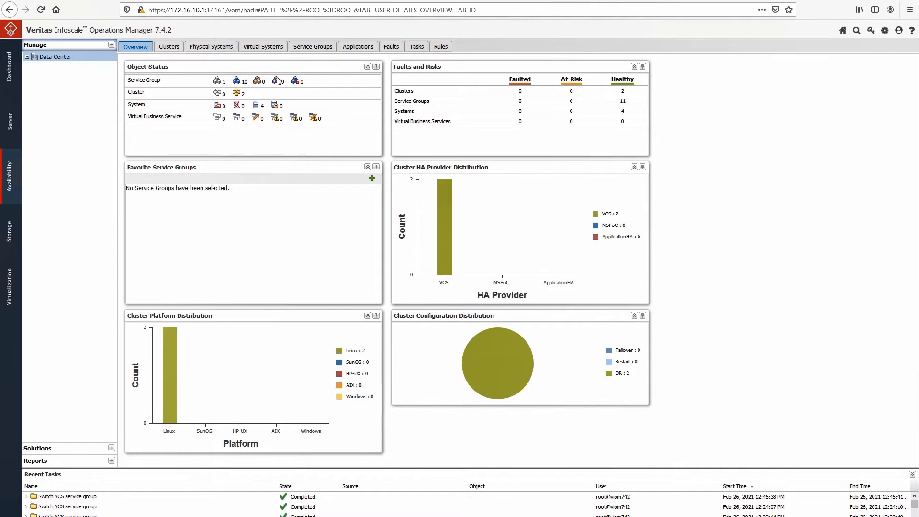
Switch to Veritas InfoScale Operations Manager, show the service group status of the mysql_cec_onprem VMware cluster and expand its service groups
click(27, 57)
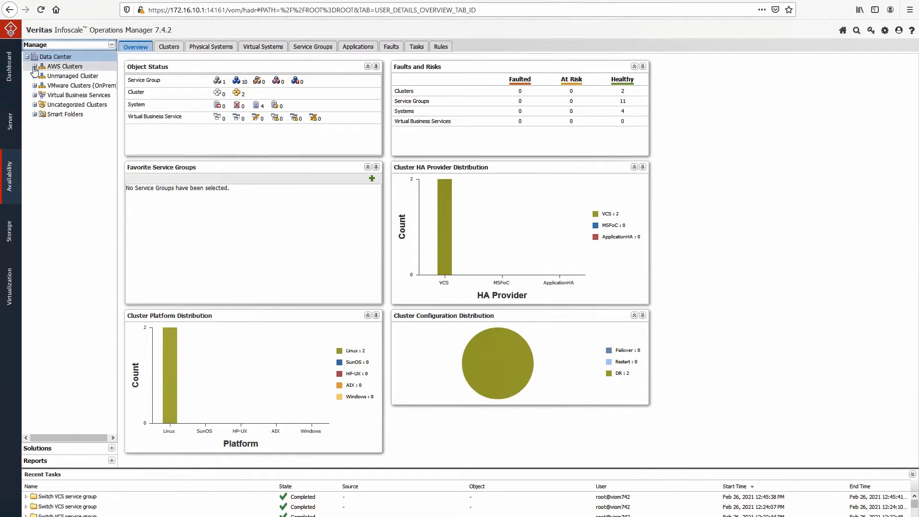
click(34, 85)
click(80, 95)
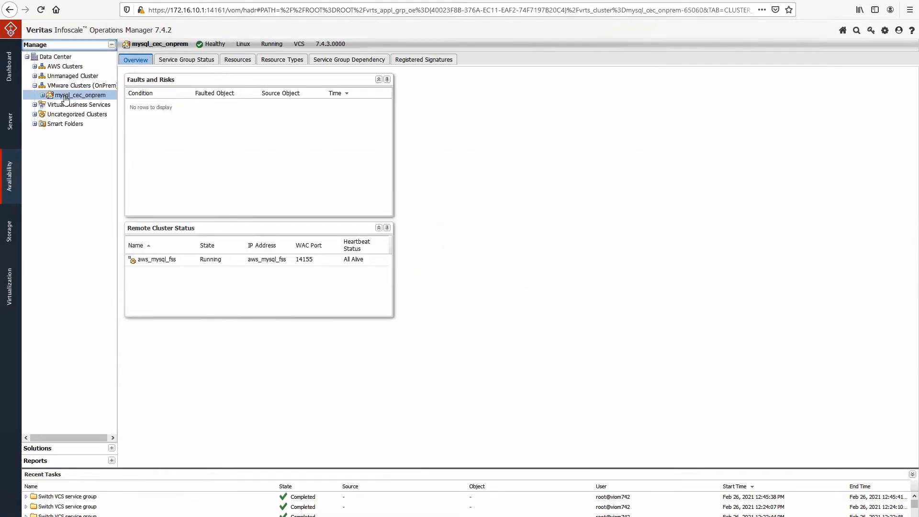
click(183, 60)
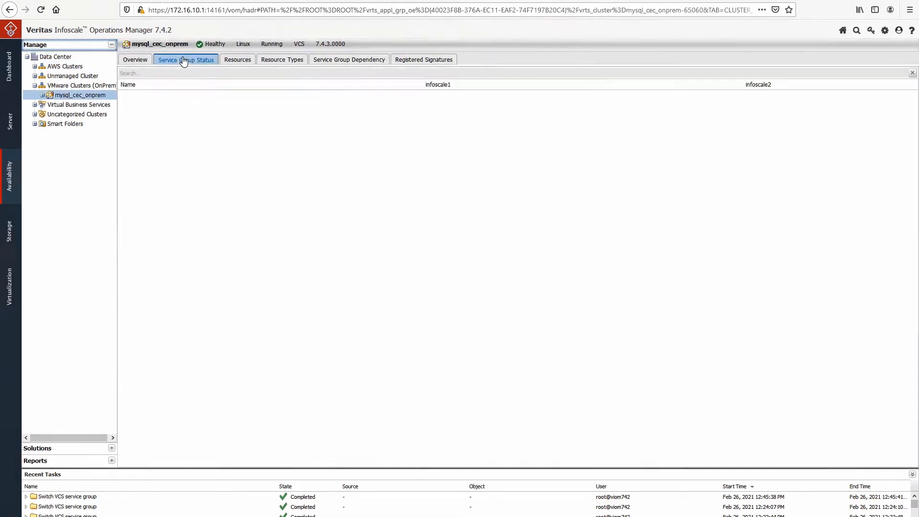
click(42, 95)
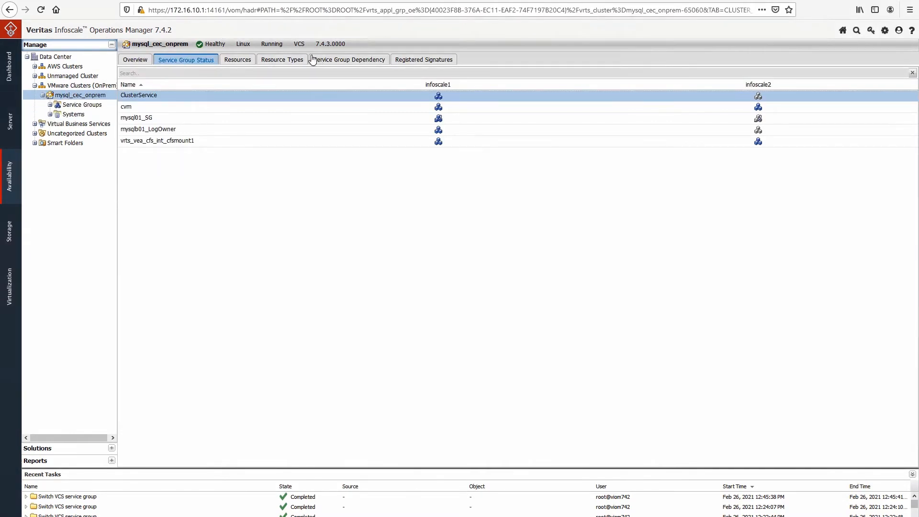
click(51, 105)
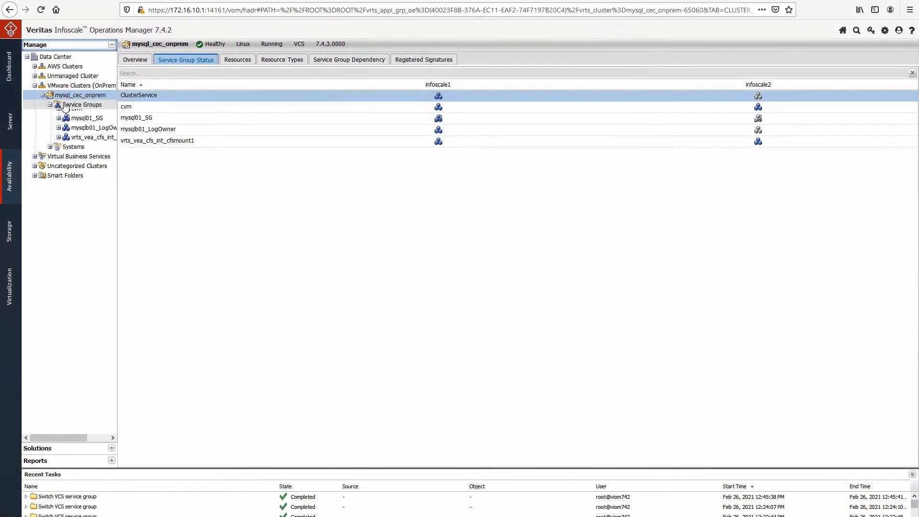
Examine the mysql_cec_onprem cluster's resources, resource types and service group dependencies
click(244, 61)
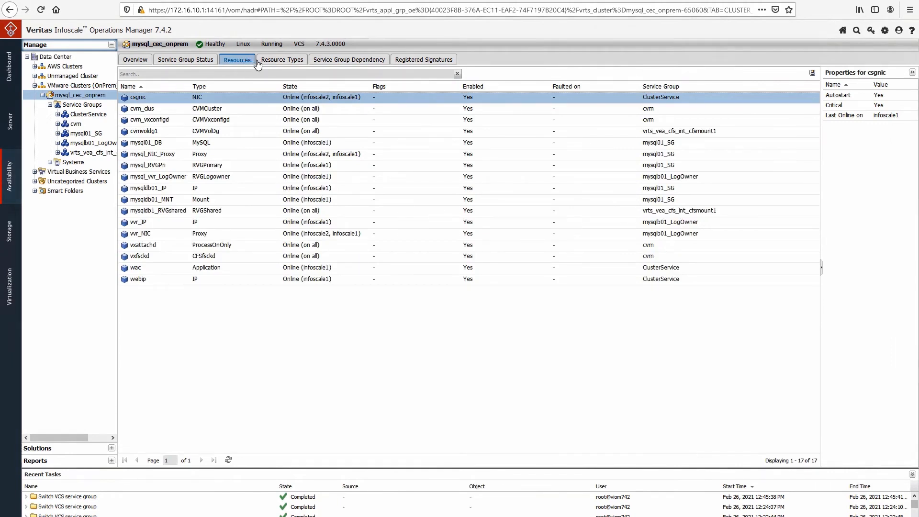
click(274, 64)
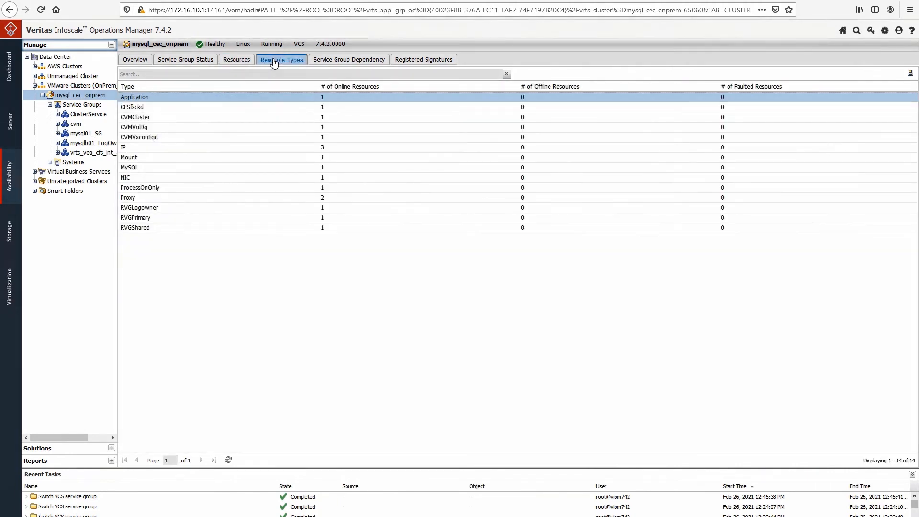
click(340, 61)
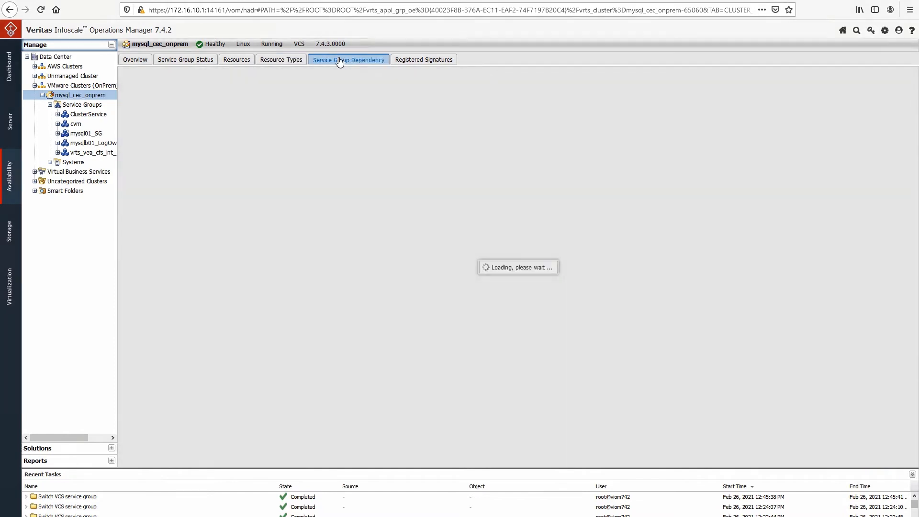
Expand the mysql01_SG service group and its MySQL resource type, and view that type's resource overview
click(57, 134)
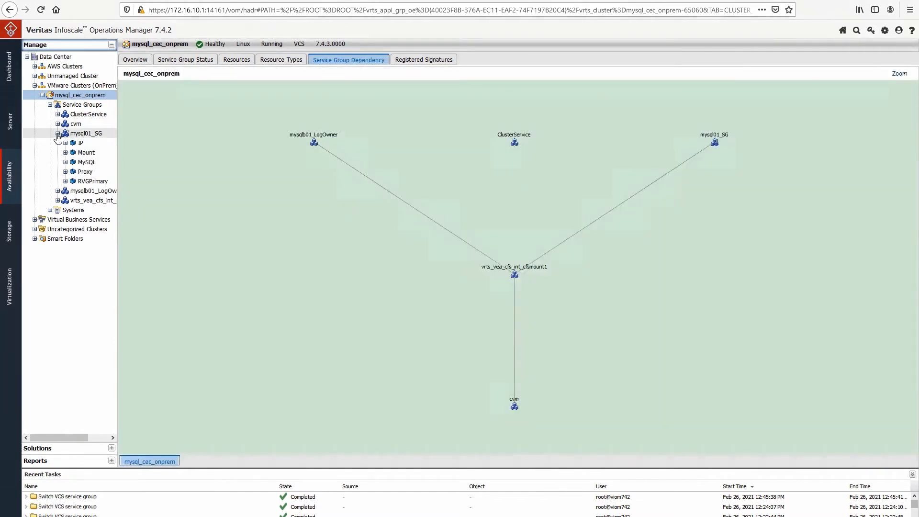
click(86, 162)
click(65, 161)
click(83, 172)
right_click(88, 163)
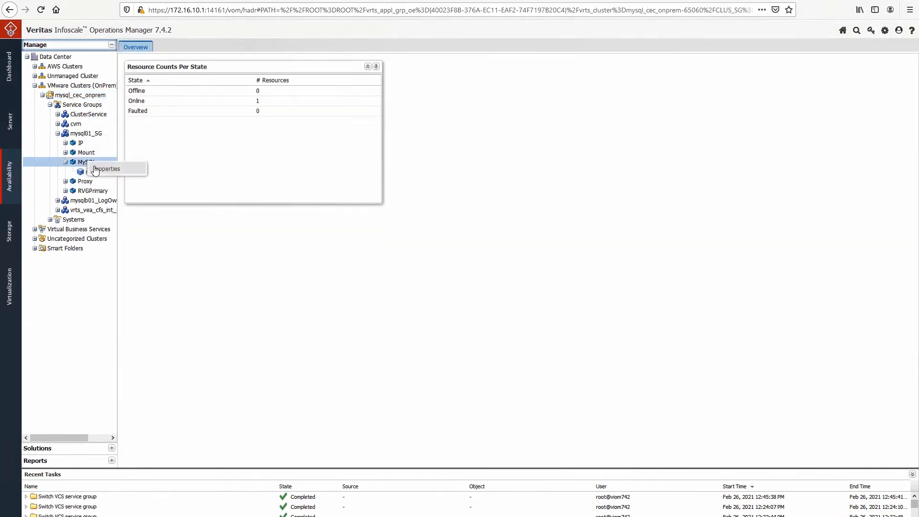
Open the resource configuration of the mysql01_SG service group and show the attributes of the mysql01_DB resource
right_click(86, 133)
mouse_move(153, 237)
mouse_move(237, 328)
click(278, 331)
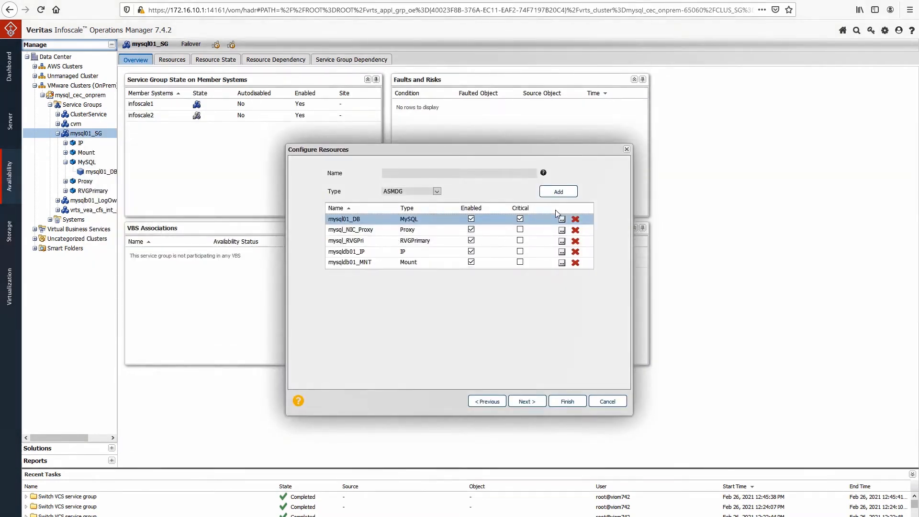
click(561, 218)
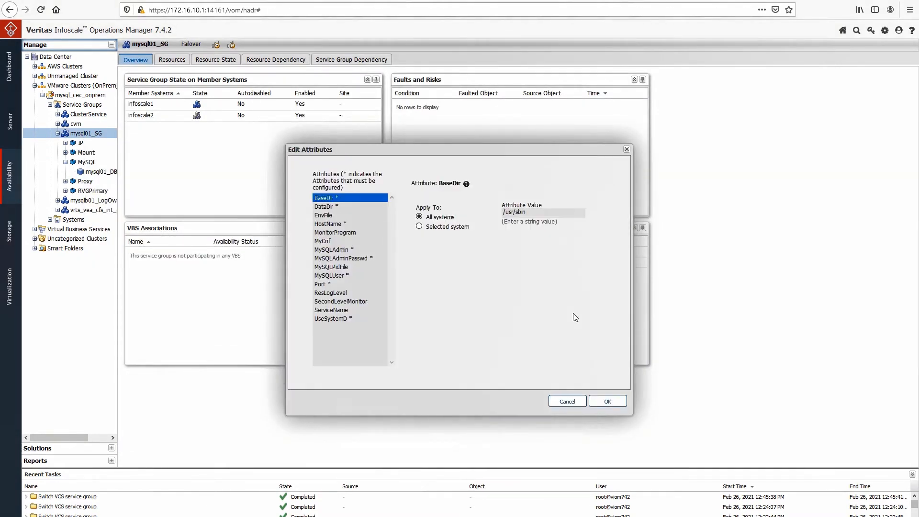
Review the mysql01_DB attributes DataDir, HostName, MySQLAdmin, MySQLAdminPasswd, MySQLUser, Port and UseSystemD
click(324, 207)
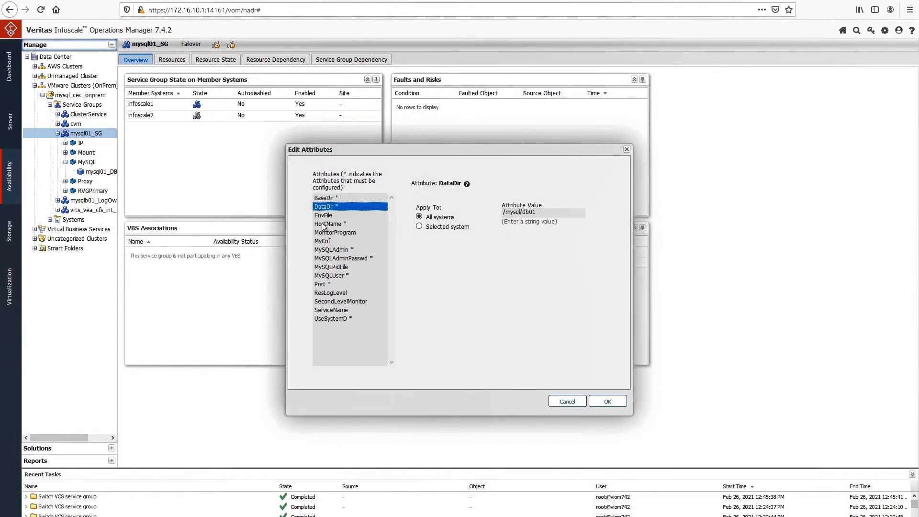
click(324, 225)
click(324, 251)
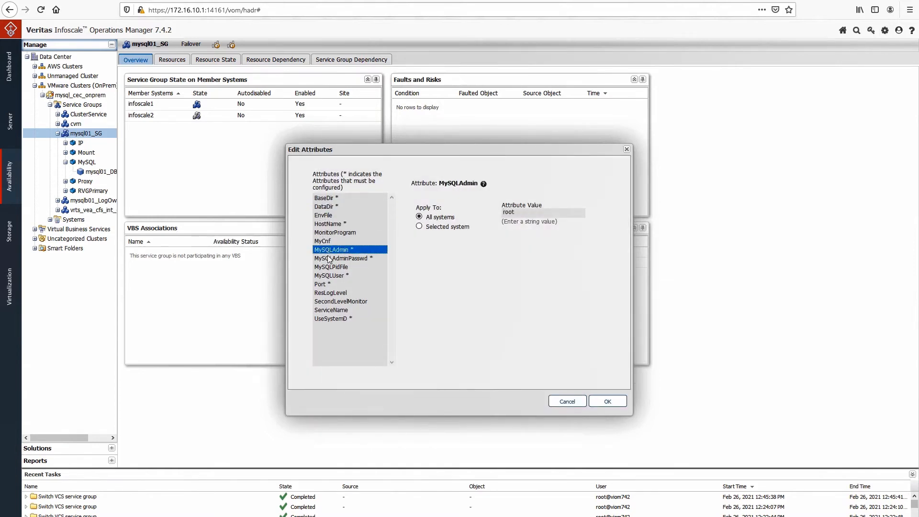
click(329, 259)
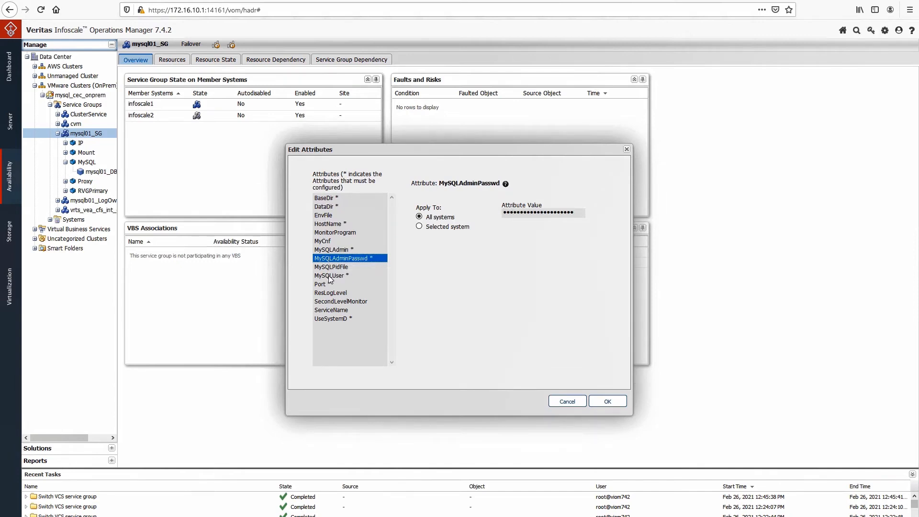
click(329, 276)
click(321, 286)
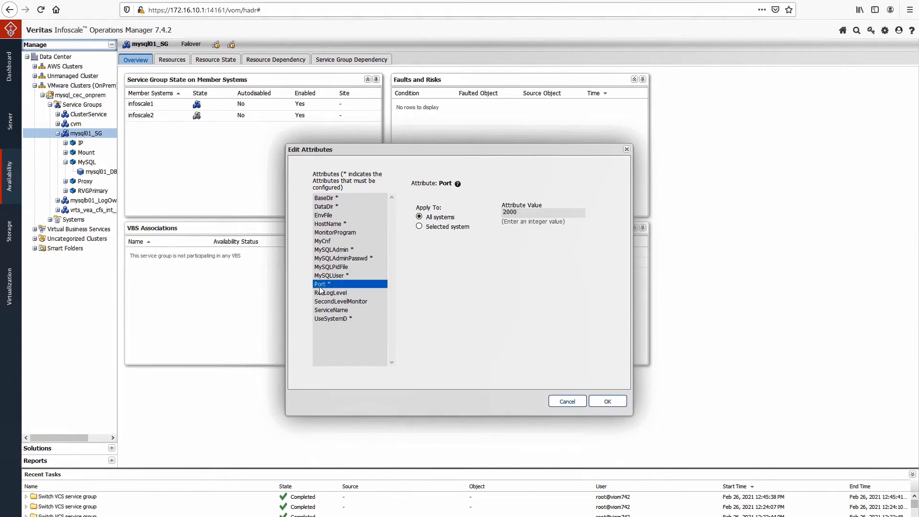
click(331, 318)
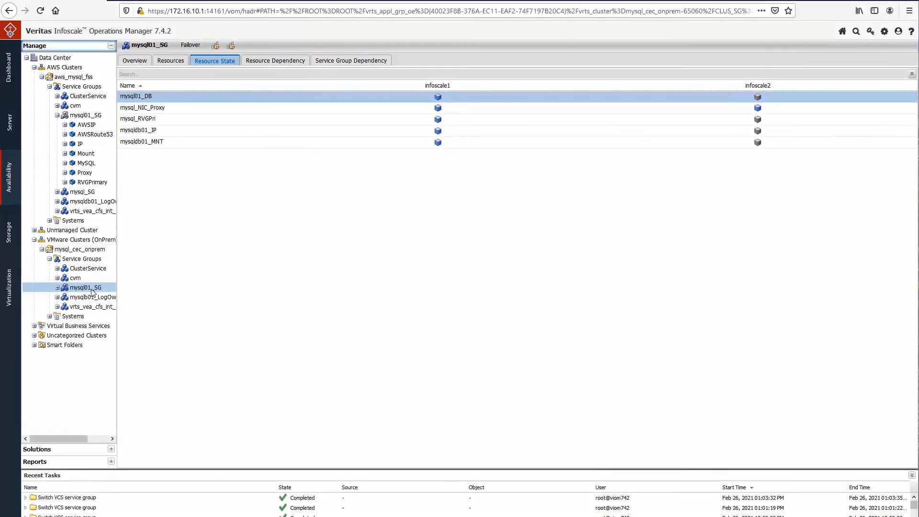
Switch the on-premises mysql01_SG service group to system infoscale2 in the local cluster mysql_cec_onprem
right_click(92, 288)
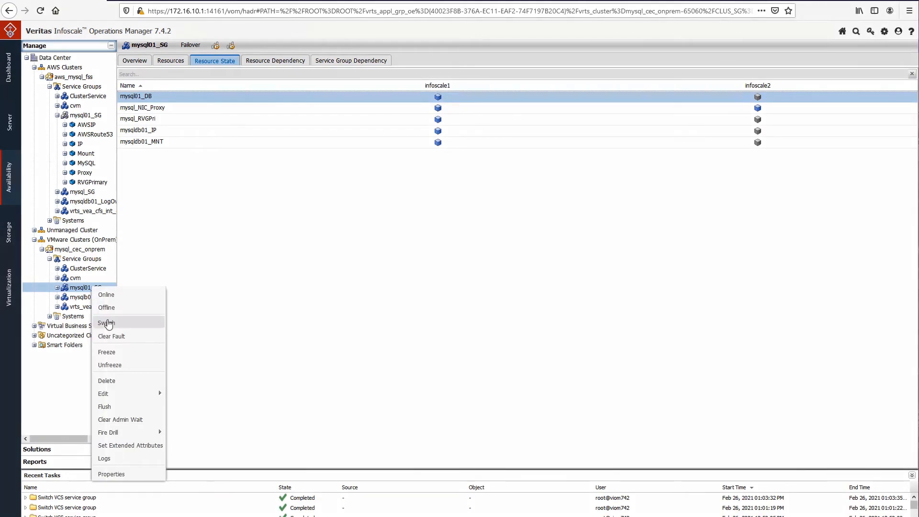
click(107, 323)
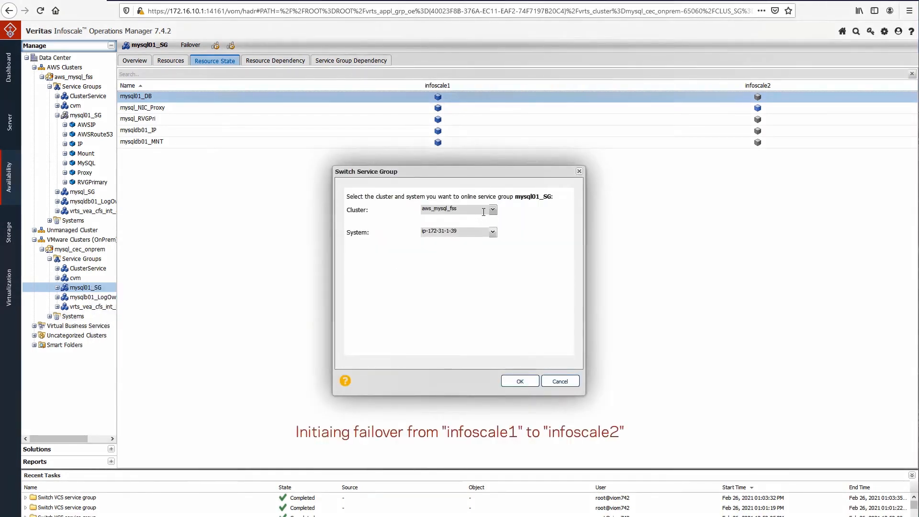
click(493, 209)
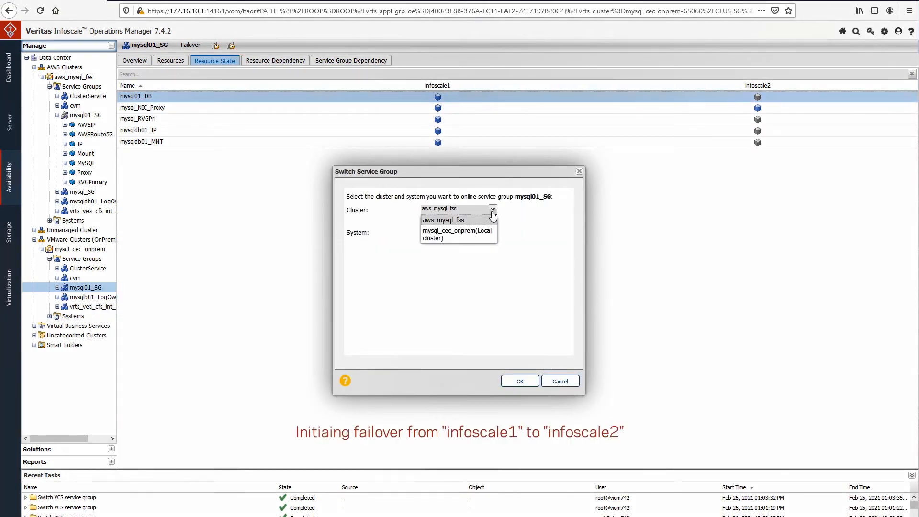
click(467, 235)
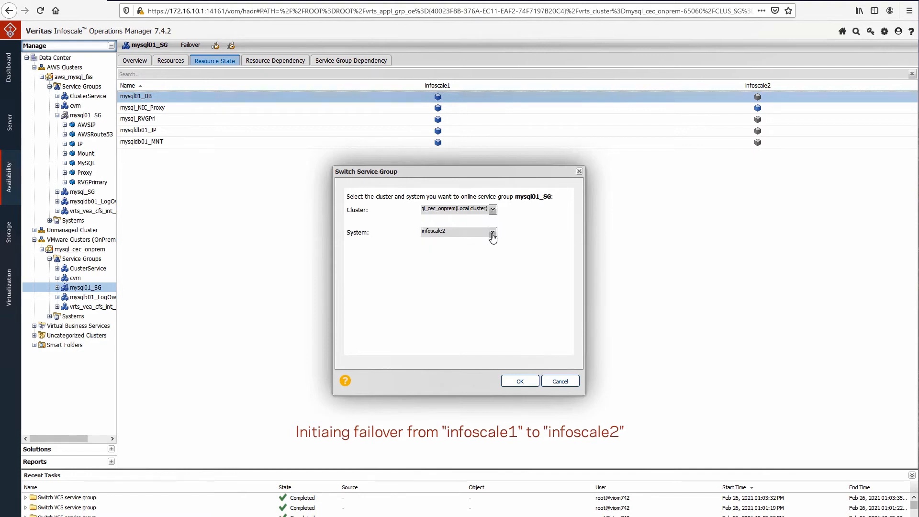
click(492, 233)
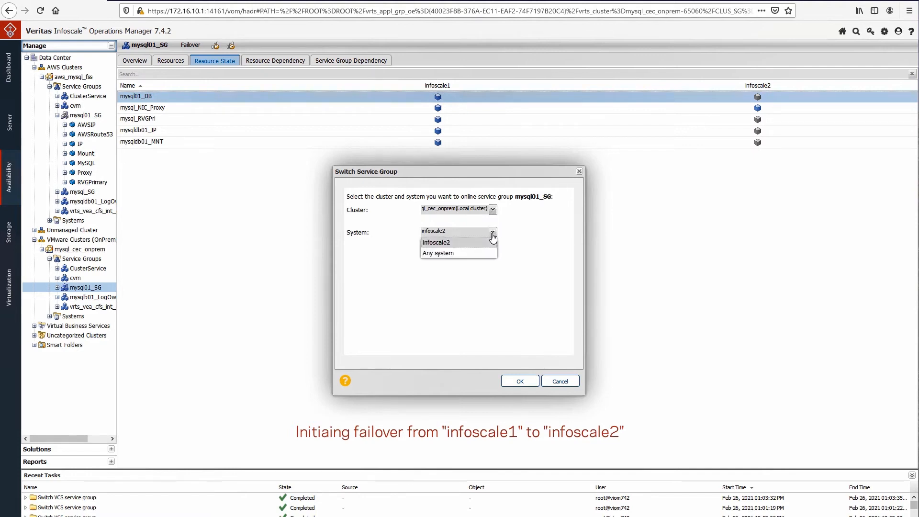
click(466, 249)
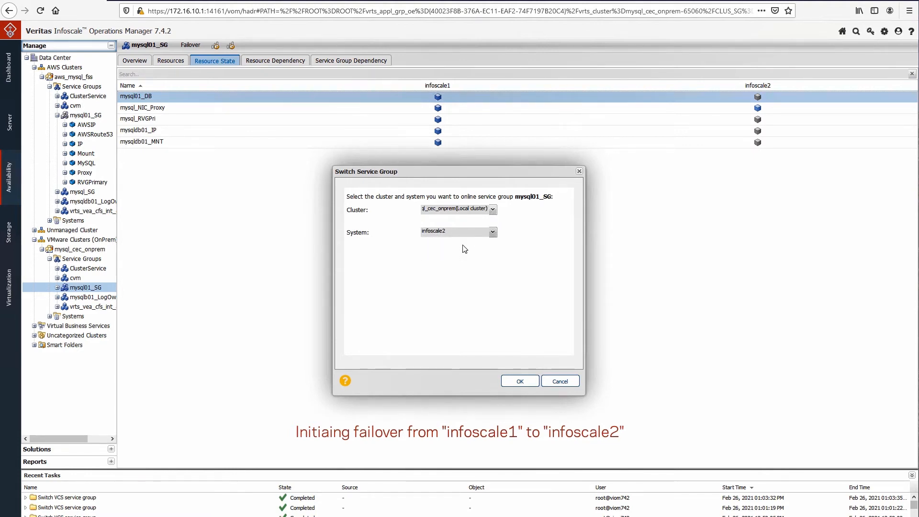
click(518, 381)
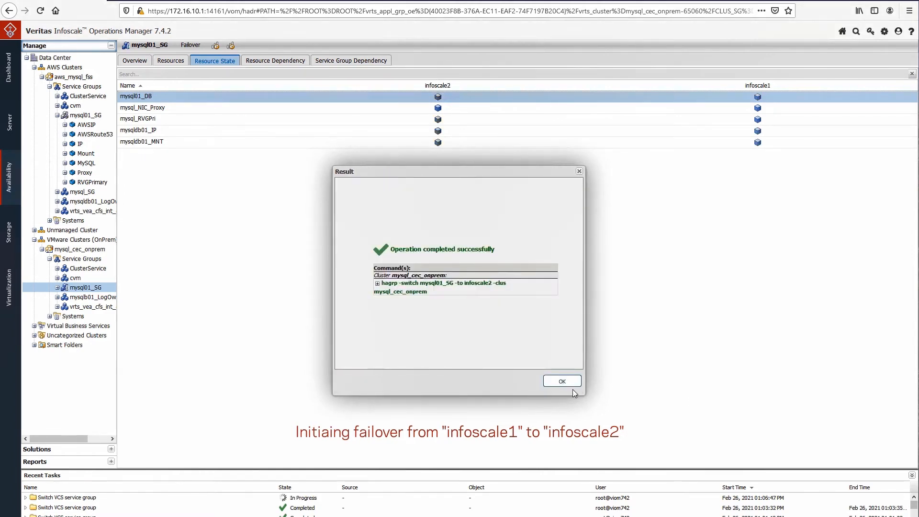
Switch the on-premises mysql01_SG service group to system ip-172-31-1-39 in the AWS cluster aws_mysql_fss
click(568, 384)
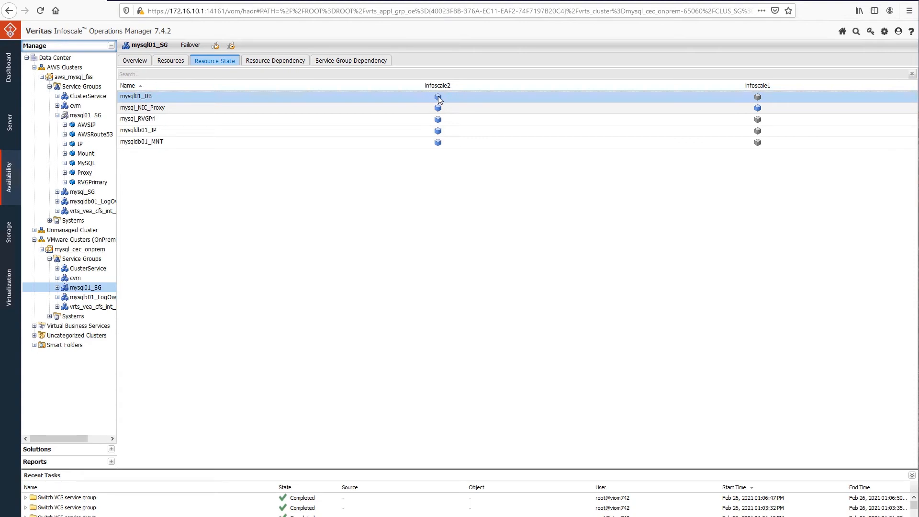
right_click(100, 287)
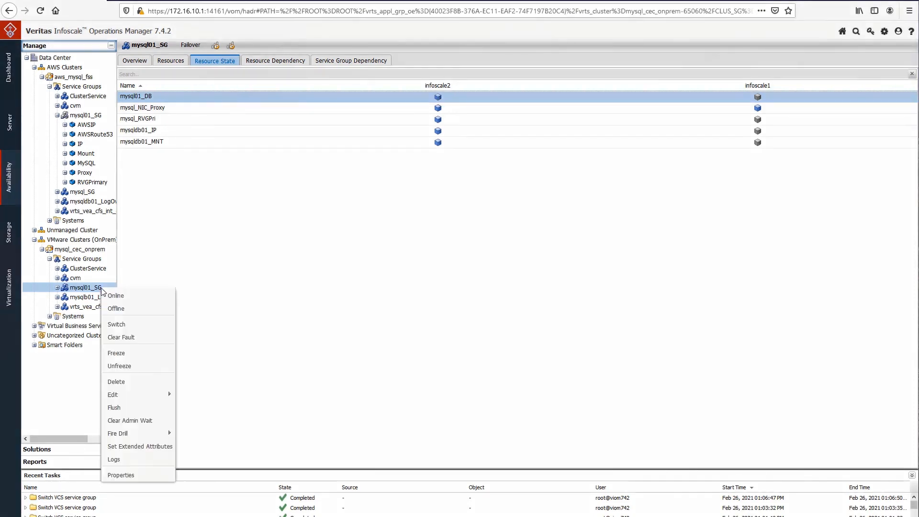
click(130, 324)
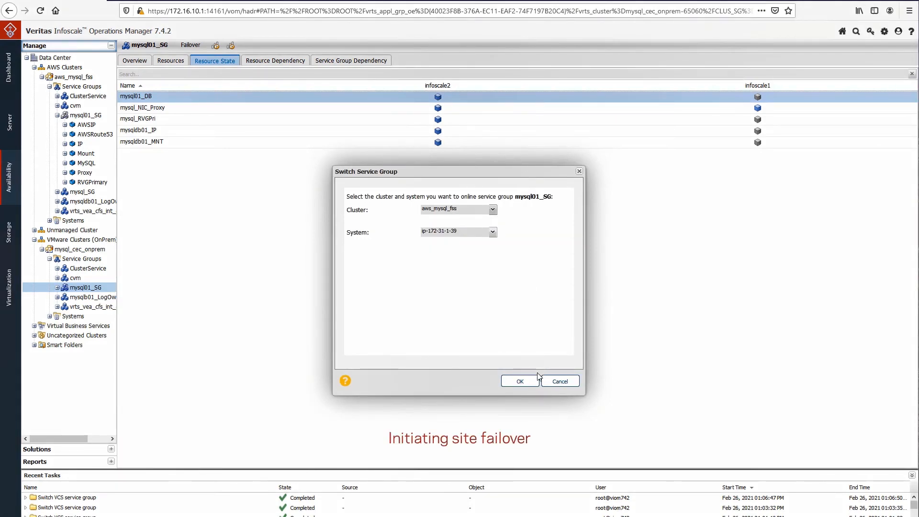
click(522, 380)
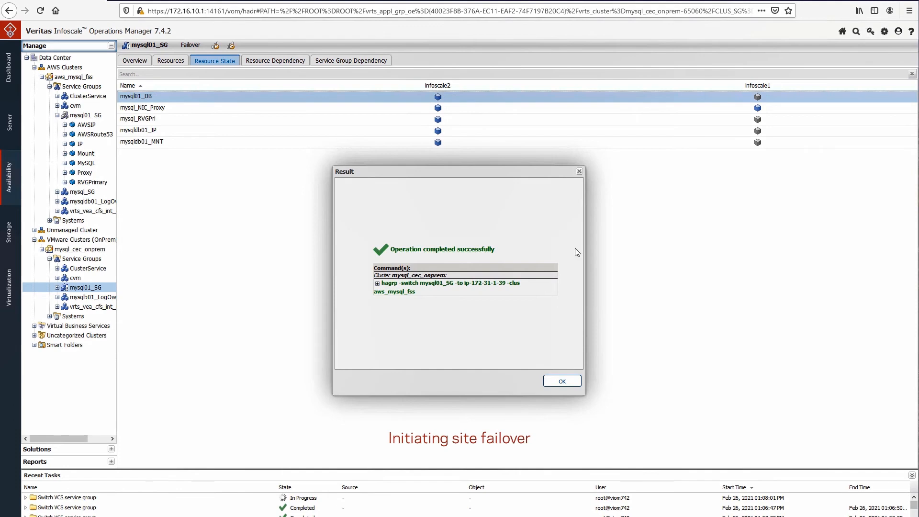
click(562, 381)
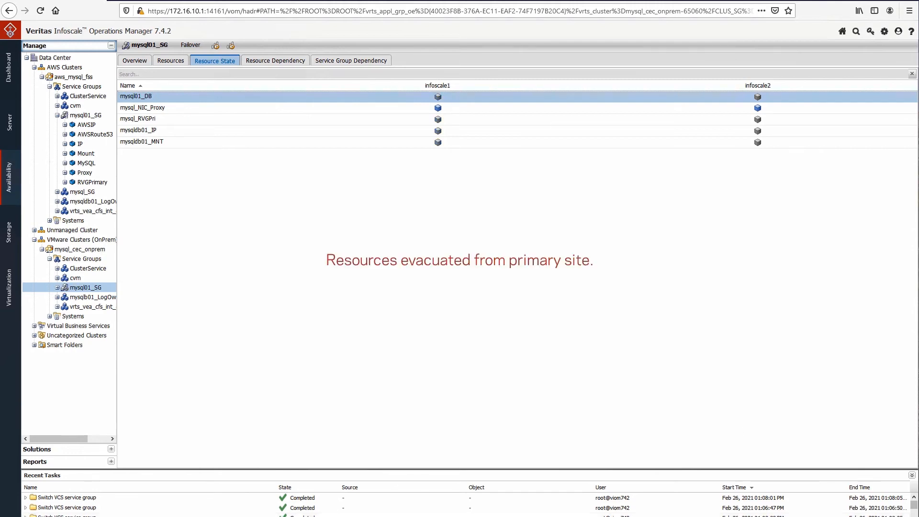
click(85, 115)
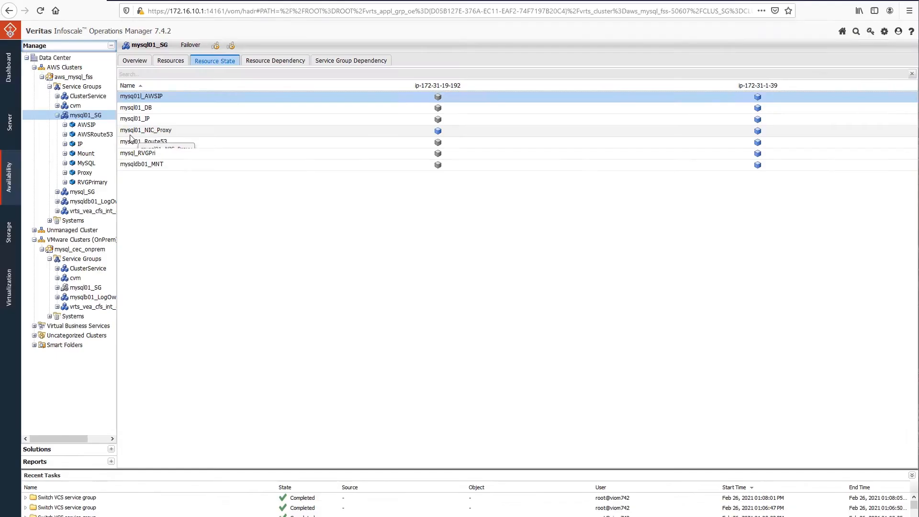
right_click(86, 115)
click(111, 154)
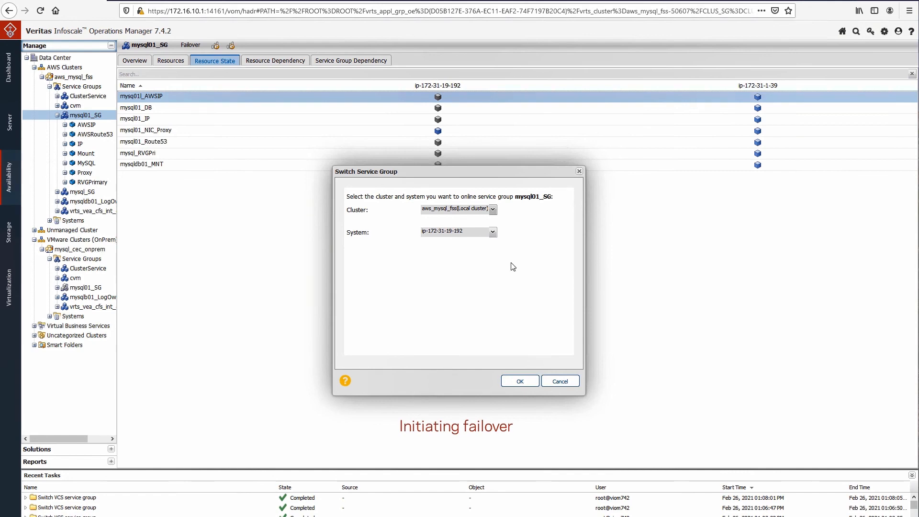
click(520, 381)
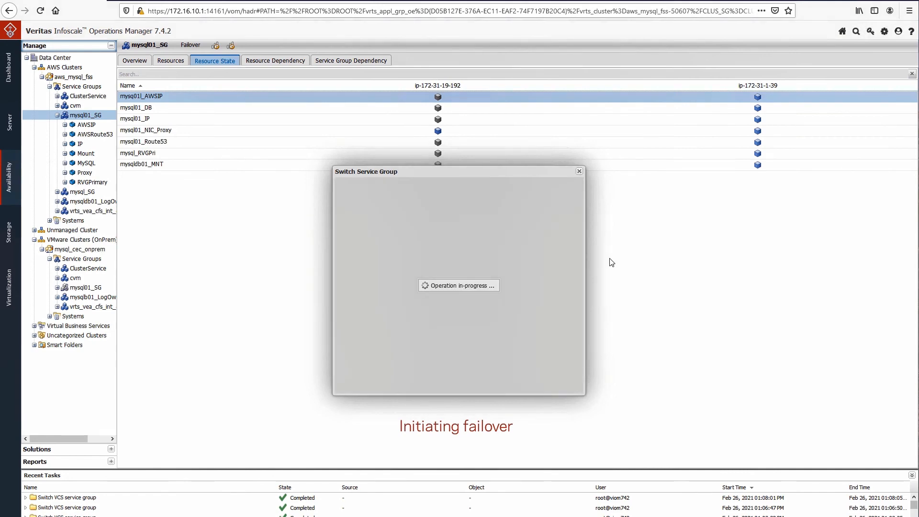
click(561, 380)
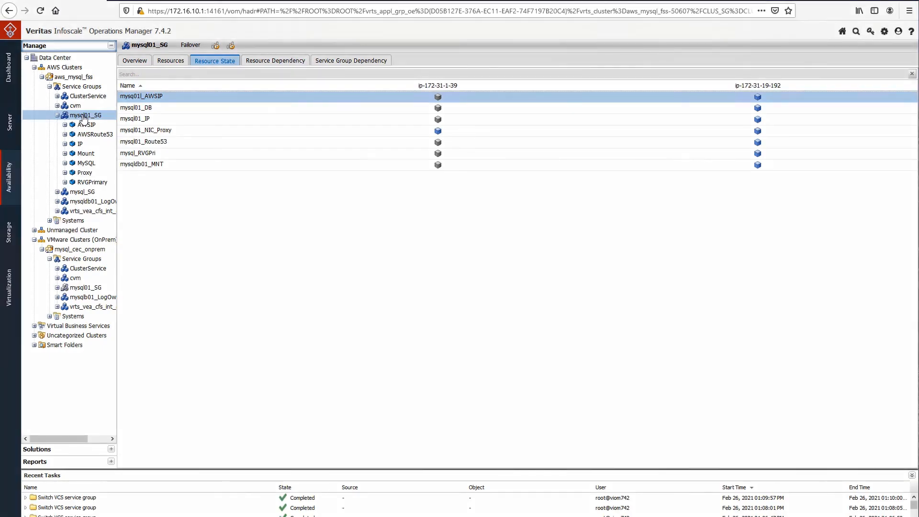
Switch the AWS mysql01_SG service group back to the on-premises cluster mysql_cec_onprem and show the on-premises group's resource state
right_click(83, 117)
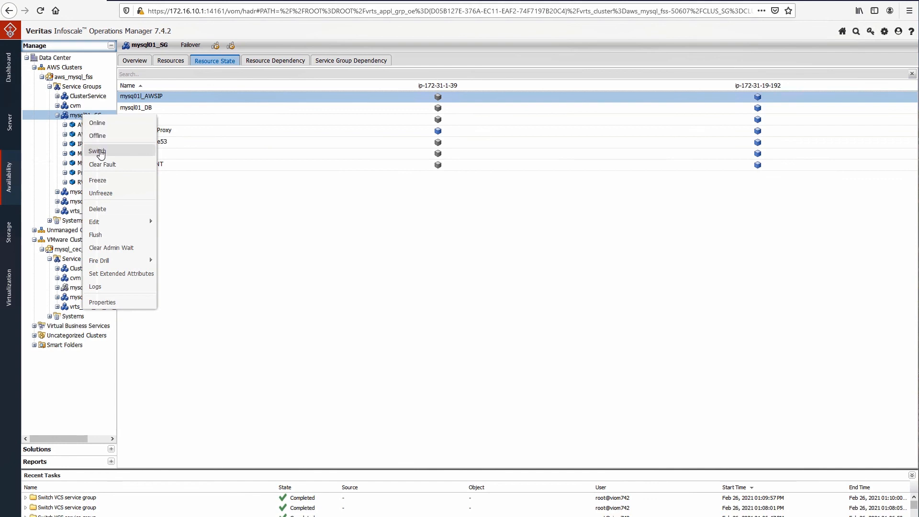
click(97, 151)
click(492, 209)
click(477, 238)
click(492, 233)
click(488, 242)
click(520, 381)
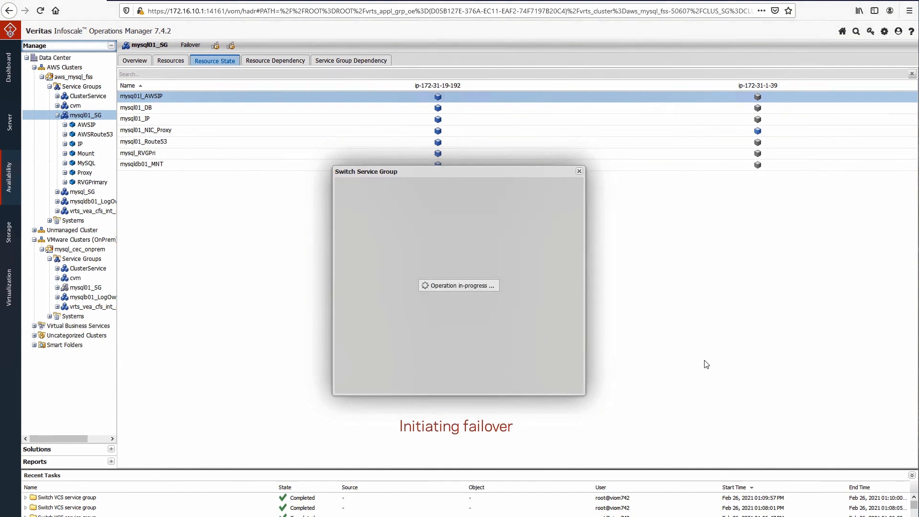
click(556, 380)
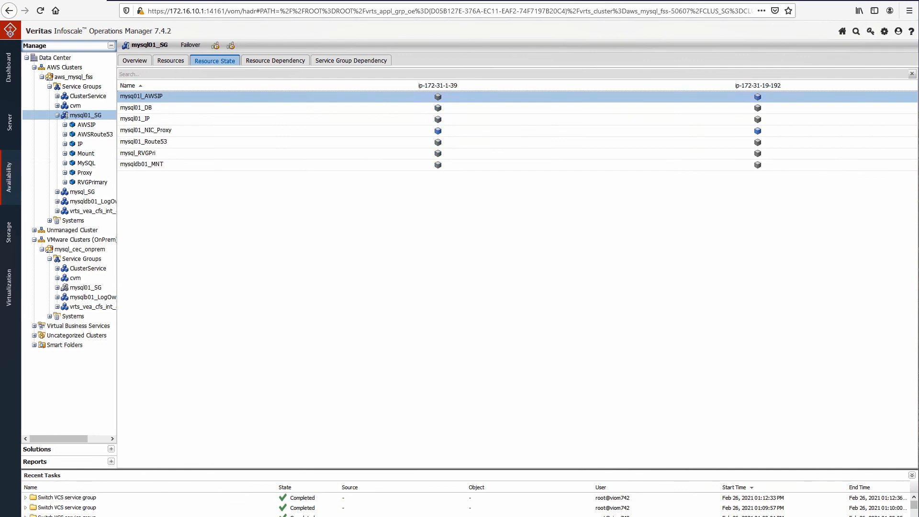
click(85, 288)
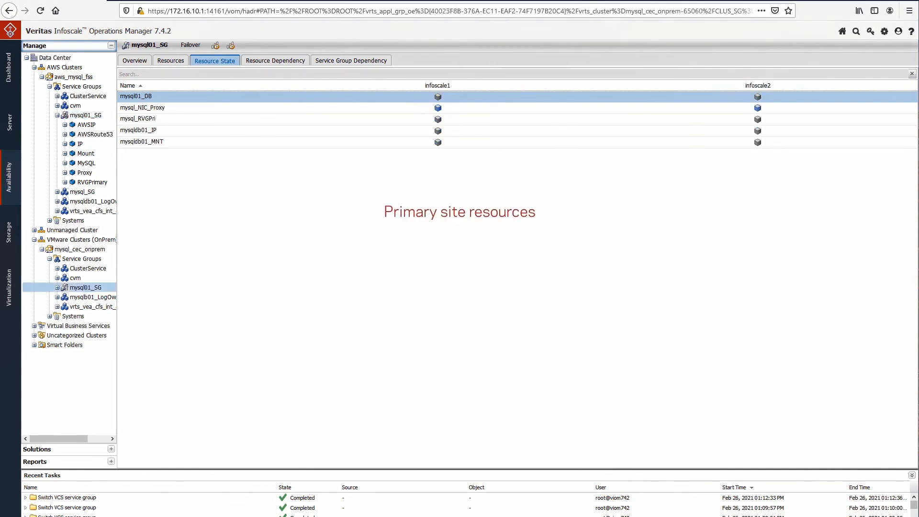